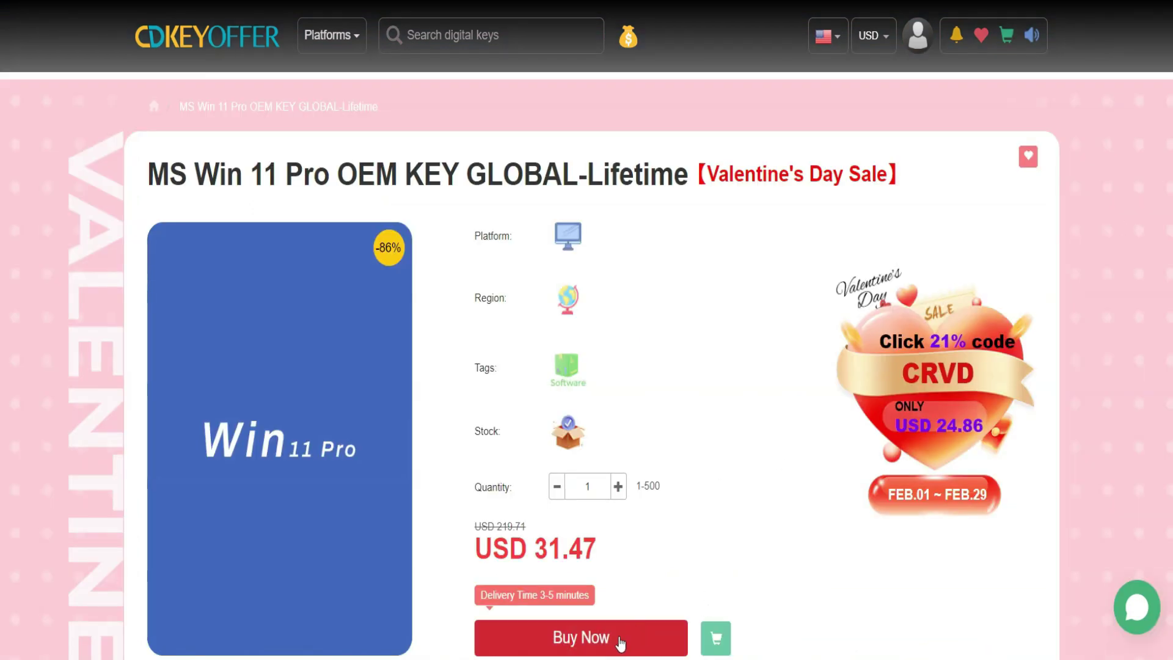
Order one MS Win 11 Pro OEM KEY GLOBAL-Lifetime and apply the promotion code MAA25
click(620, 639)
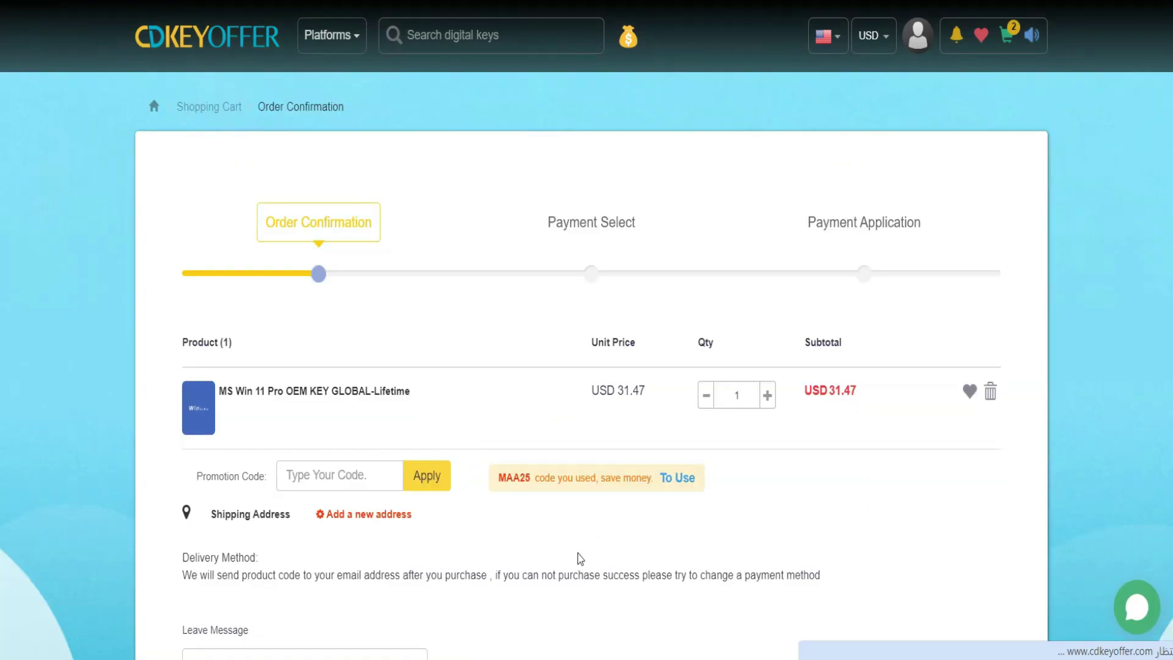
right_click(393, 479)
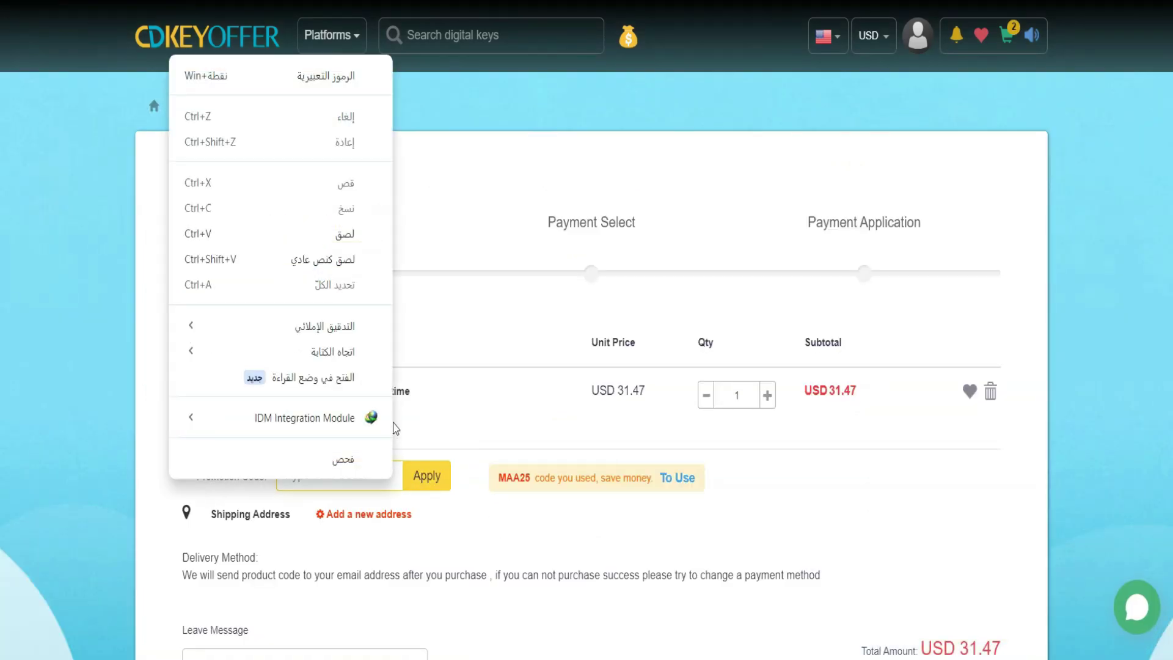
click(344, 234)
click(420, 466)
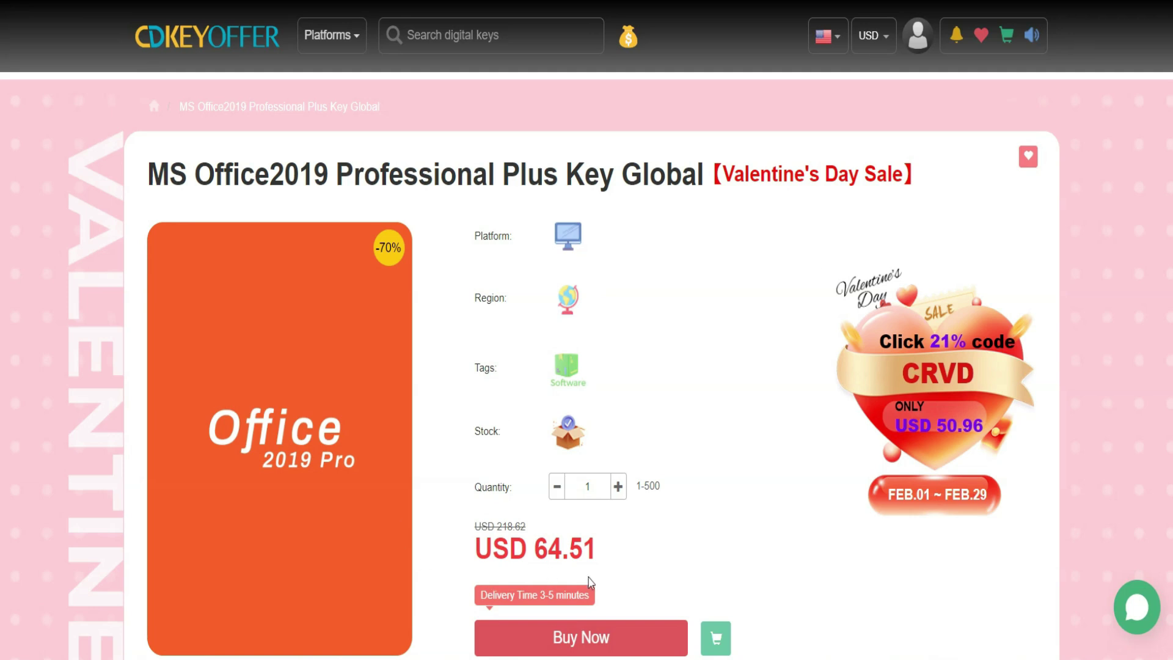
Order one MS Office2019 Professional Plus Key Global and apply the promotion code MAA25
click(590, 638)
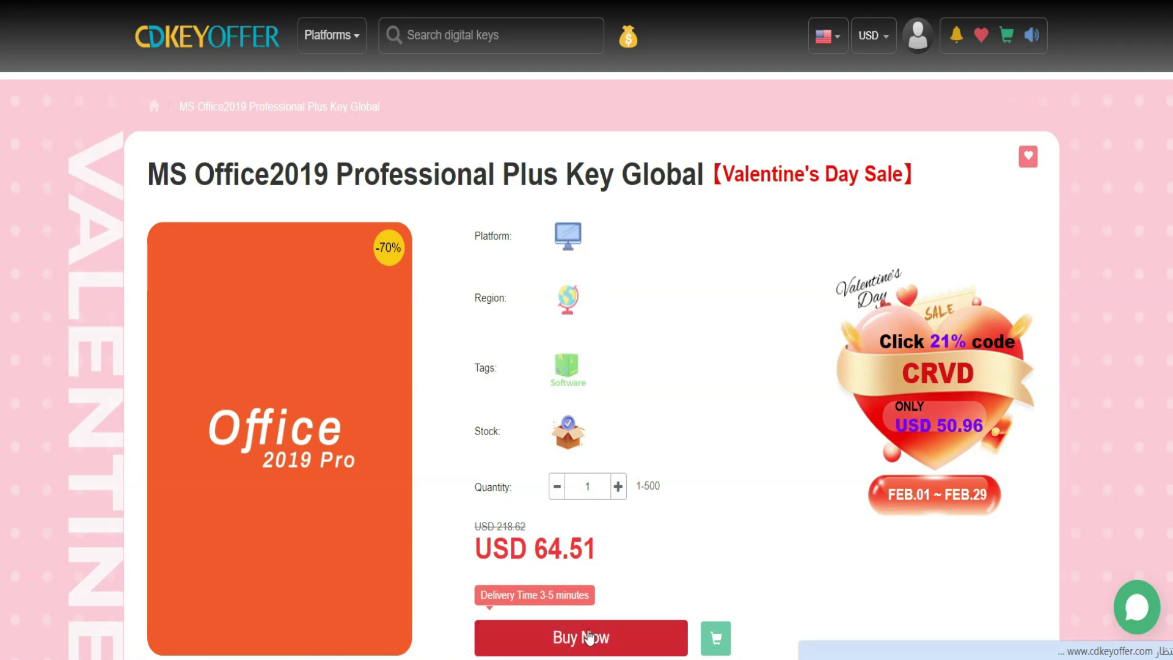
right_click(380, 478)
click(343, 236)
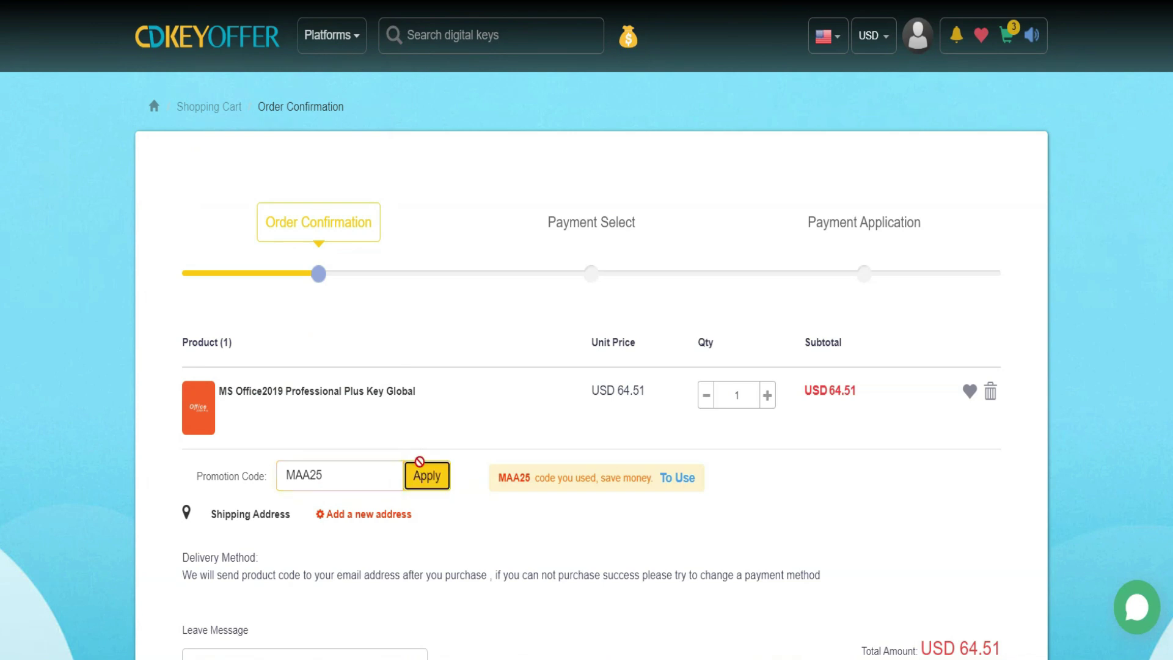
click(421, 471)
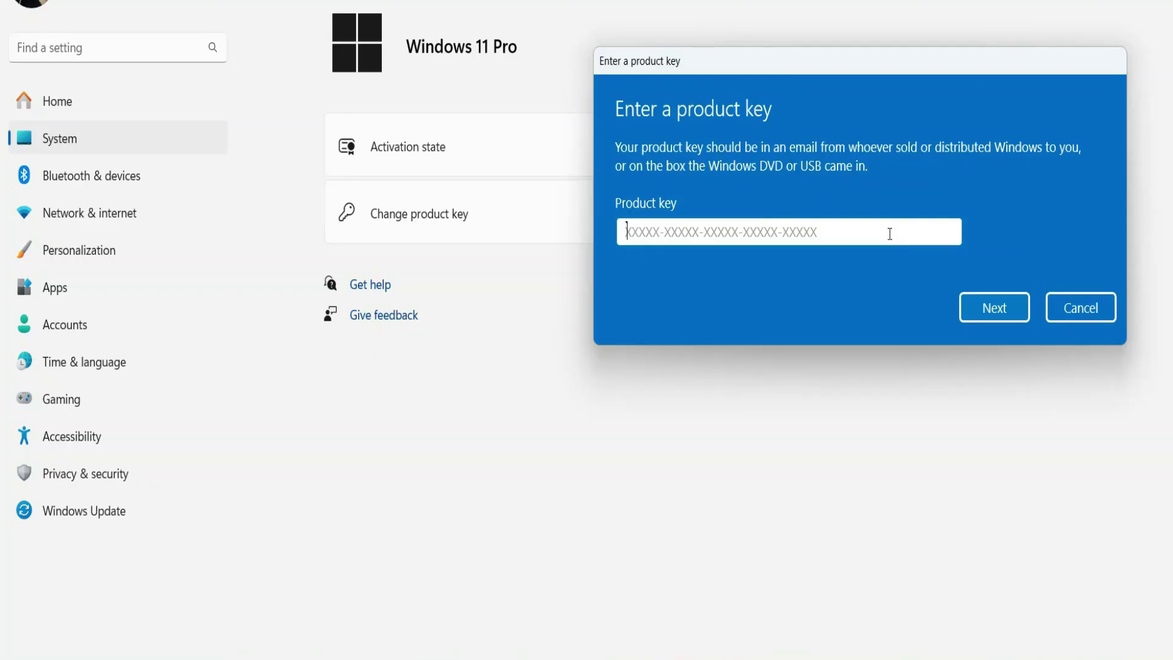
Paste the Windows product key into the product key field and submit it for activation
right_click(891, 236)
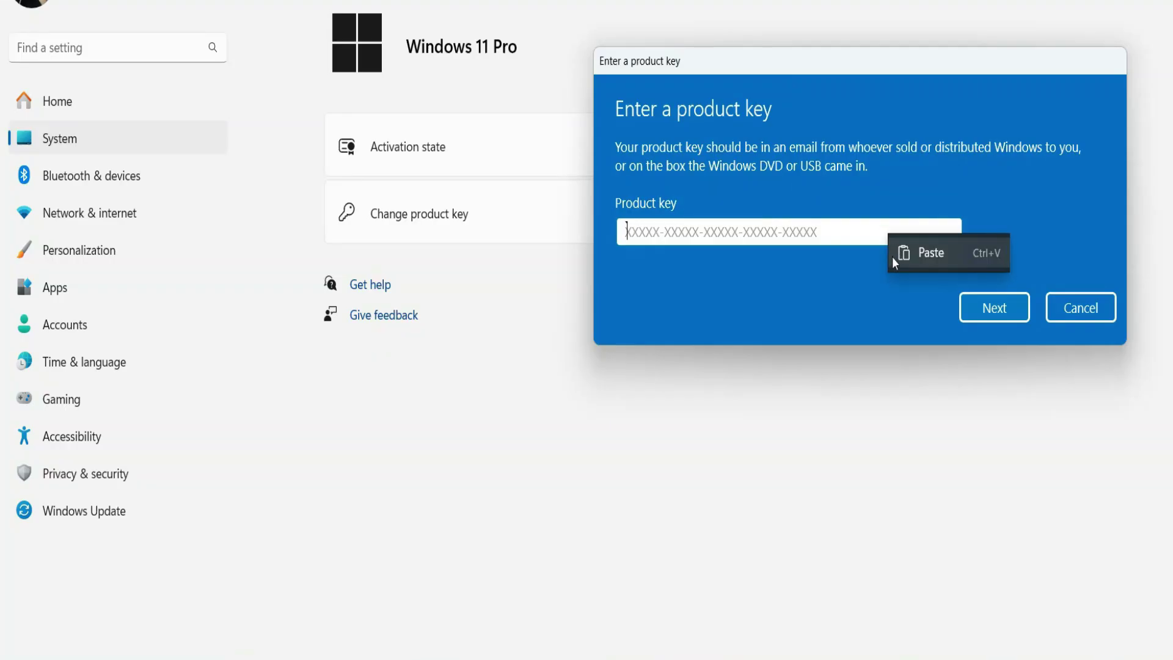
click(931, 253)
click(984, 314)
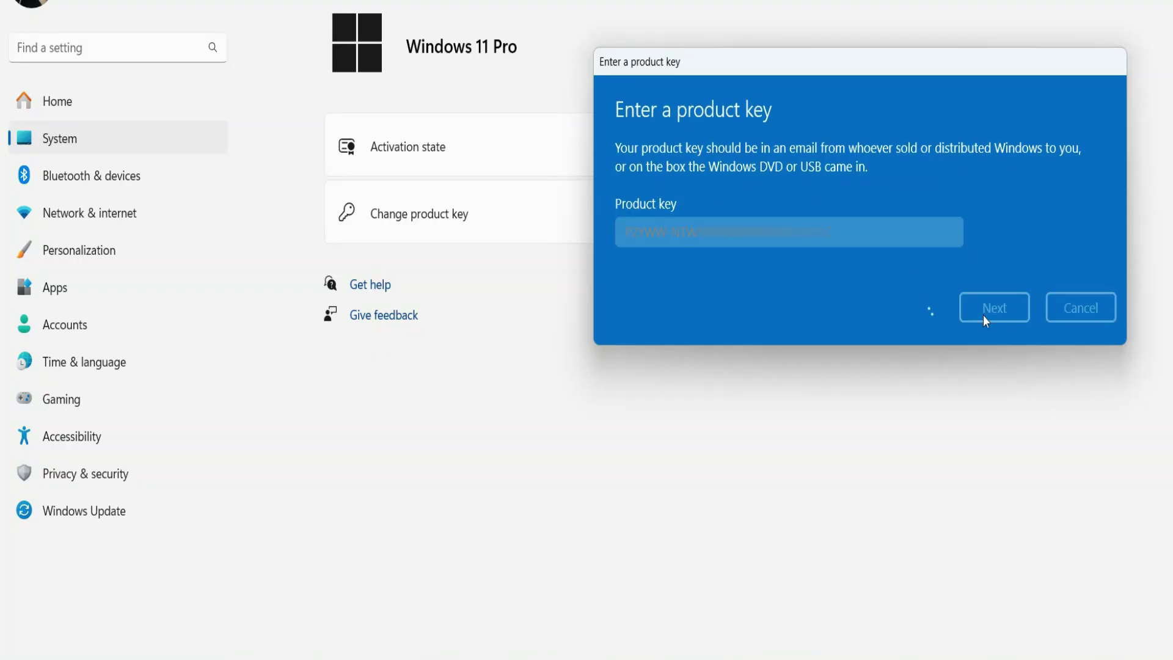
click(992, 278)
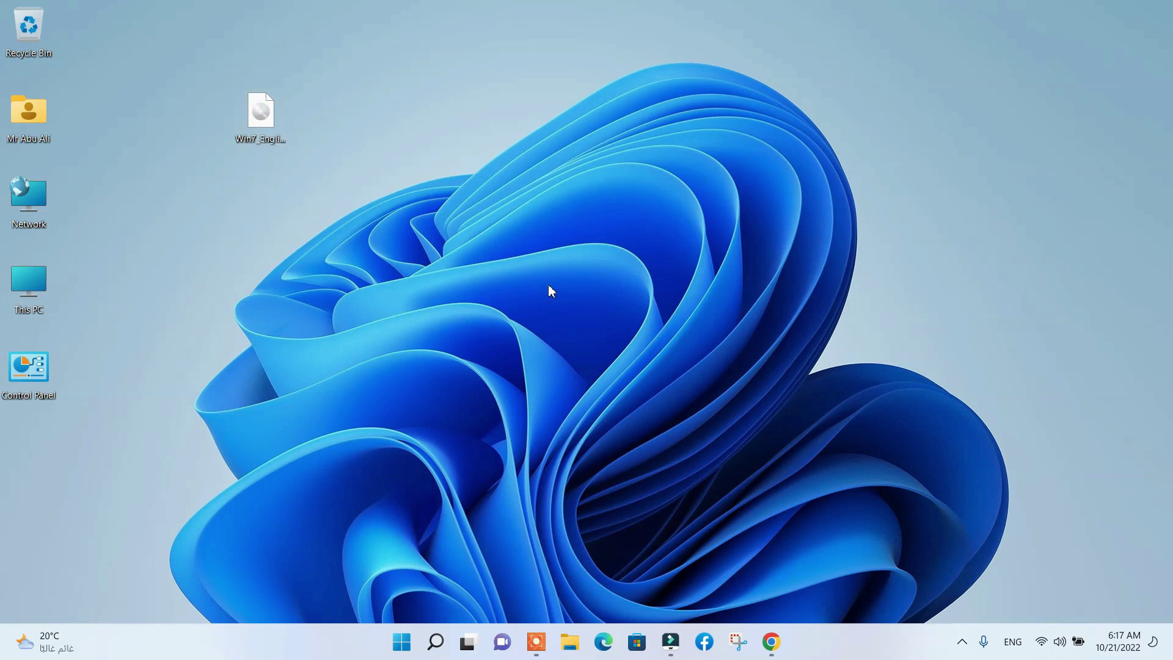
Switch to Chrome, download Rufus 3.20 from the Rufus site to the Desktop as rufus-3.20.exe, and minimize the browser
click(771, 642)
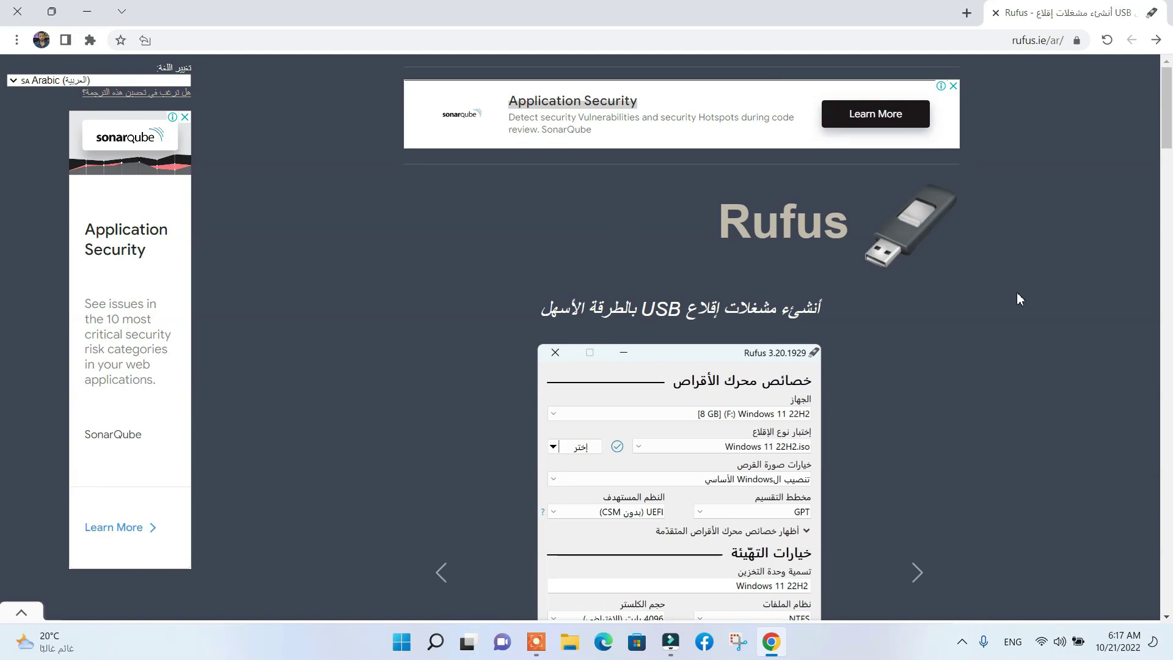
scroll(963, 330, down, 15)
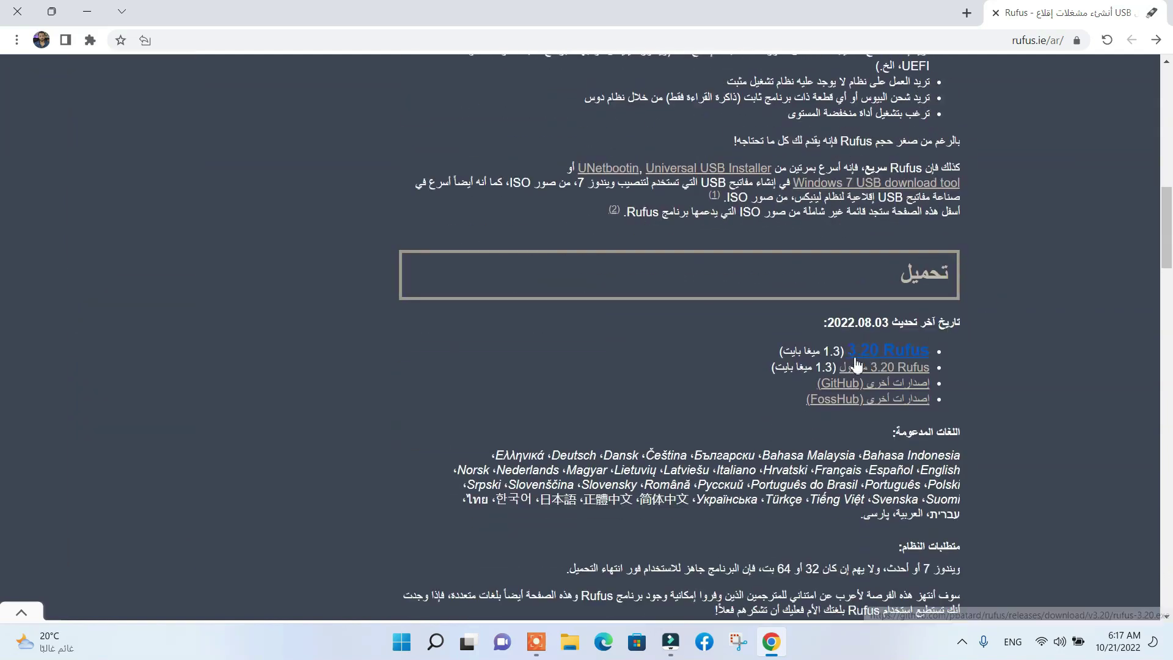
click(871, 353)
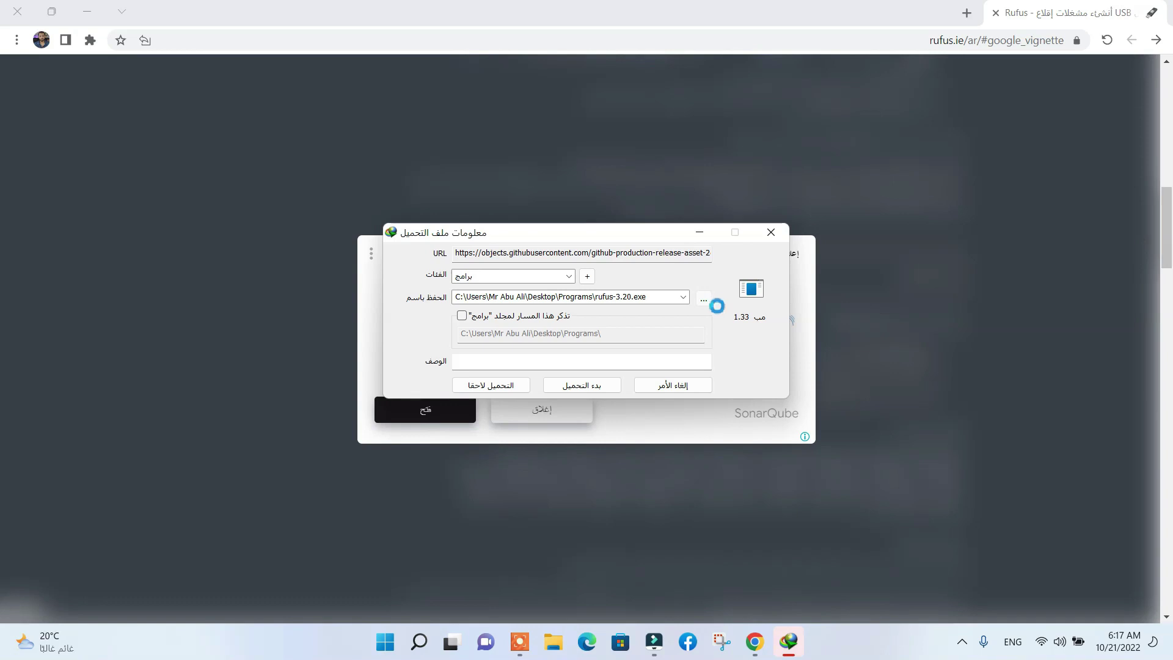
click(706, 301)
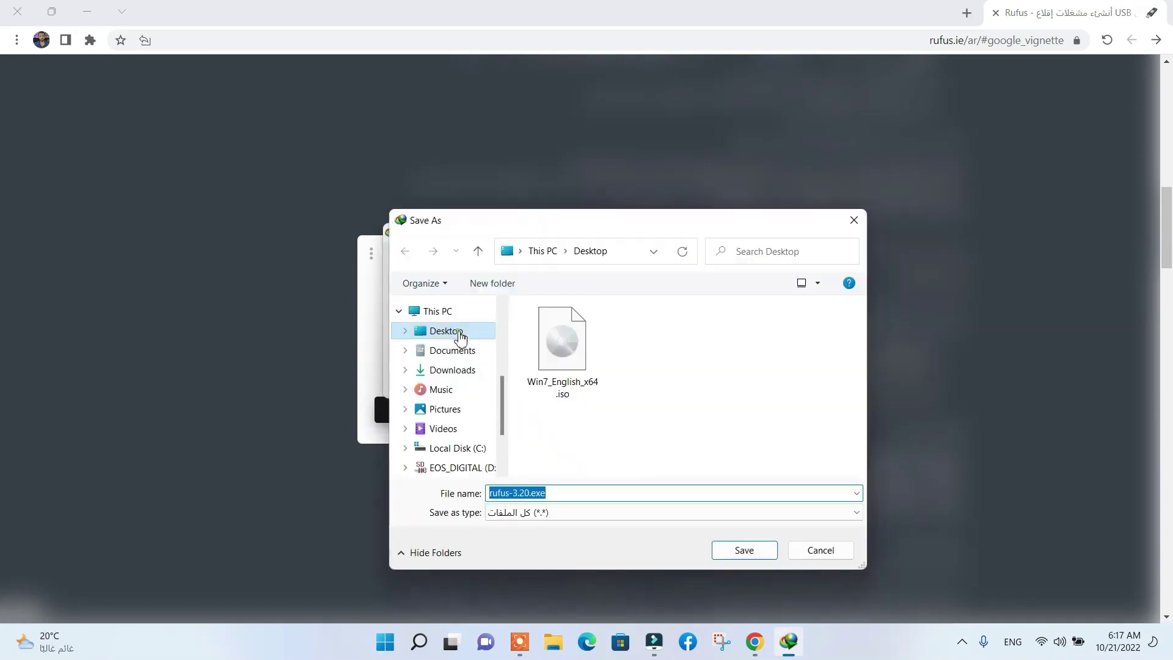
click(743, 550)
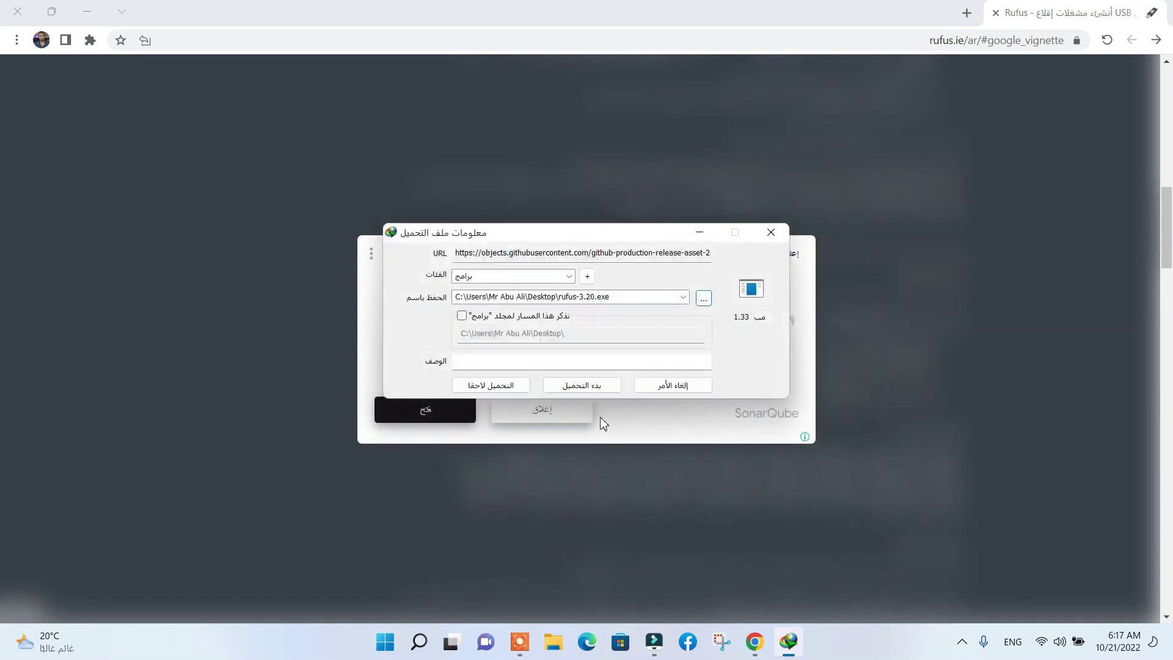
click(594, 386)
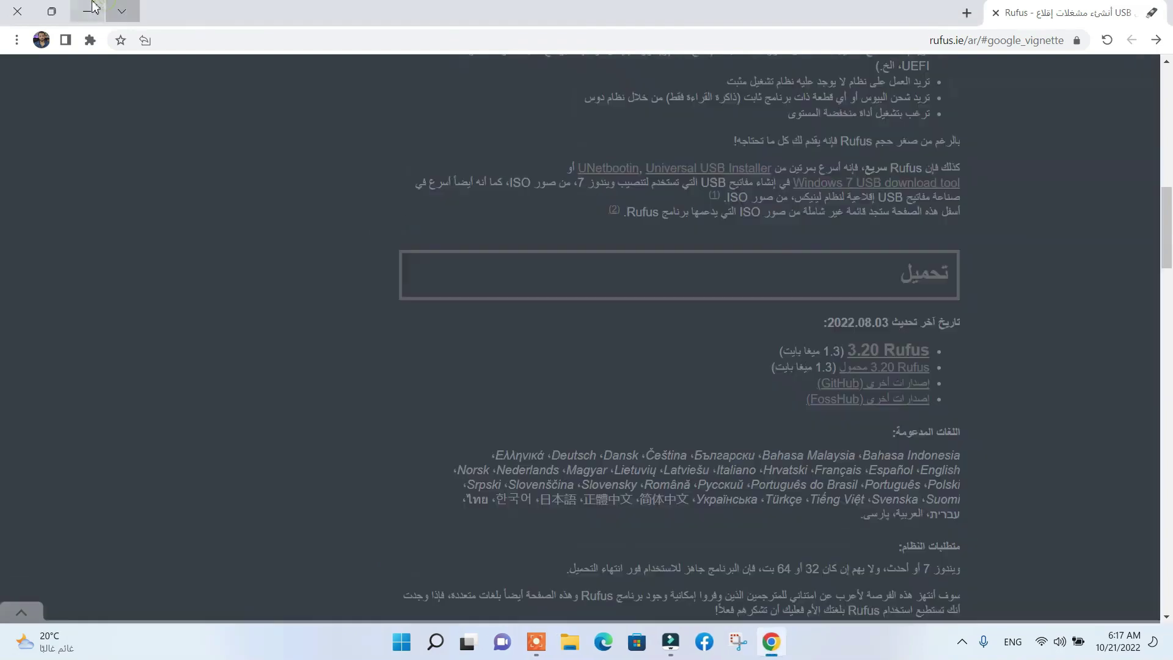
click(91, 10)
Place rufus-3.20.exe beside the Windows 7 ISO on the desktop, then run it and switch its language to Arabic
drag(29, 455, 327, 113)
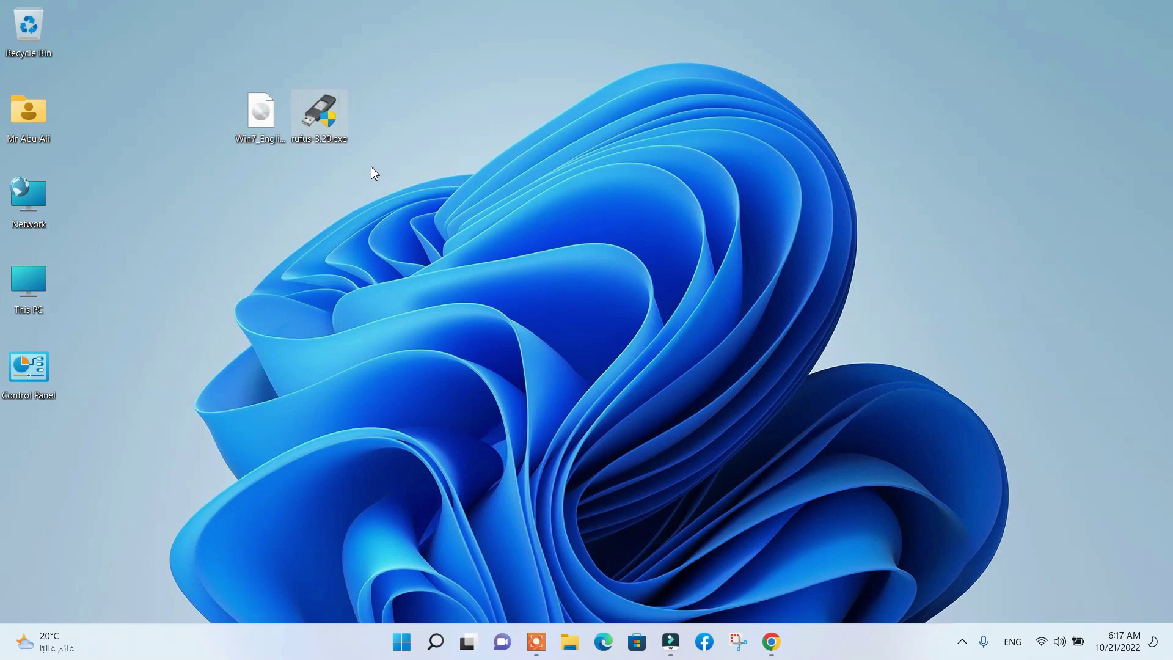
double_click(323, 111)
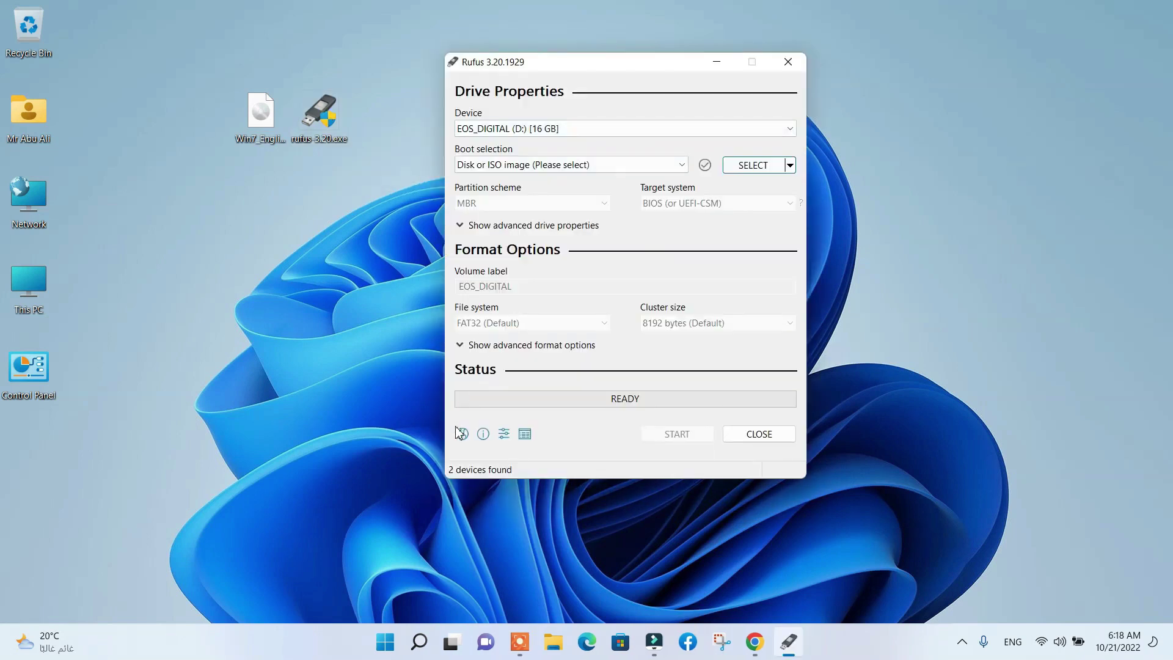
click(461, 434)
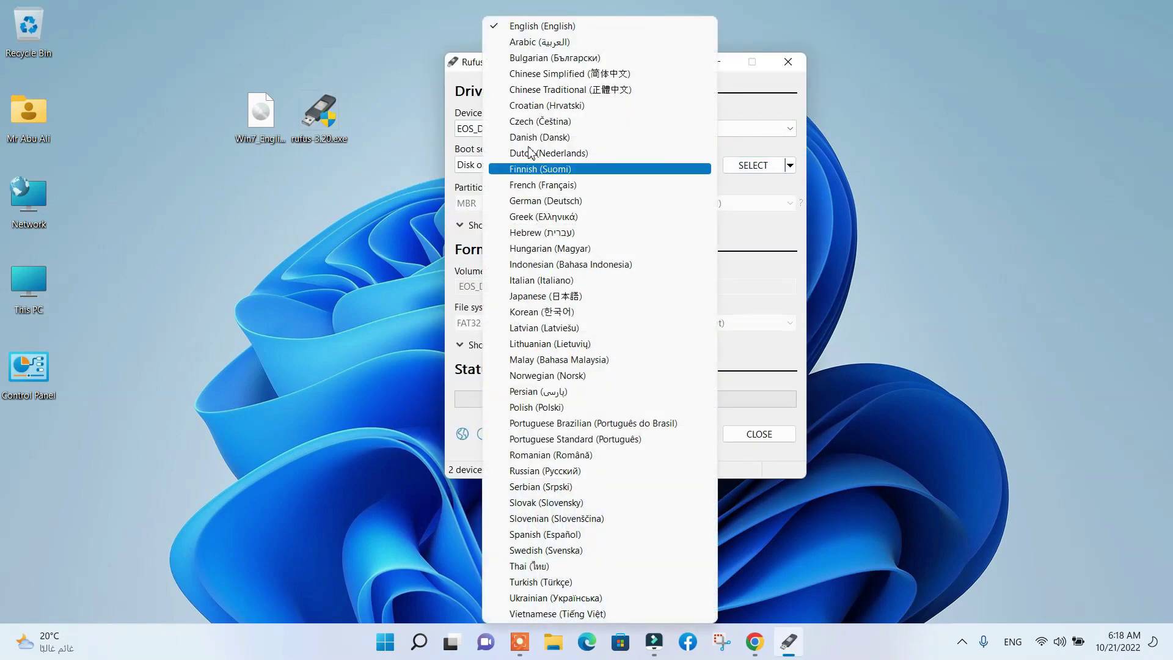
click(553, 43)
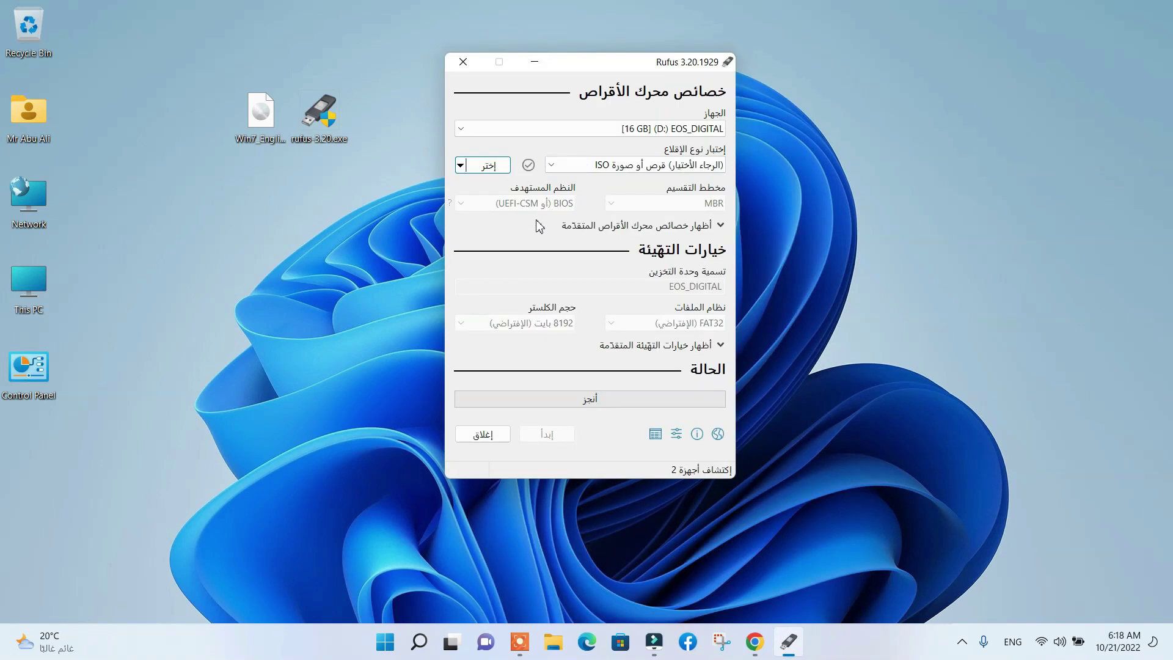
Check the target device list and load Win7_English_x64.iso from the Desktop as the boot image
click(454, 127)
click(472, 128)
click(487, 170)
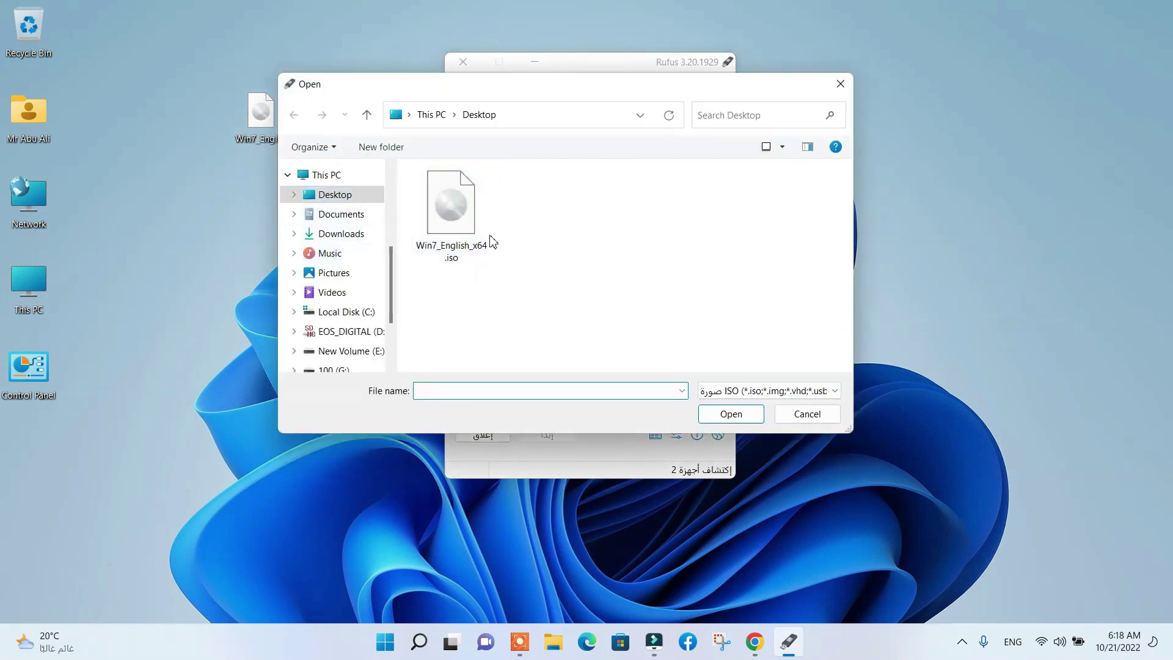
click(457, 222)
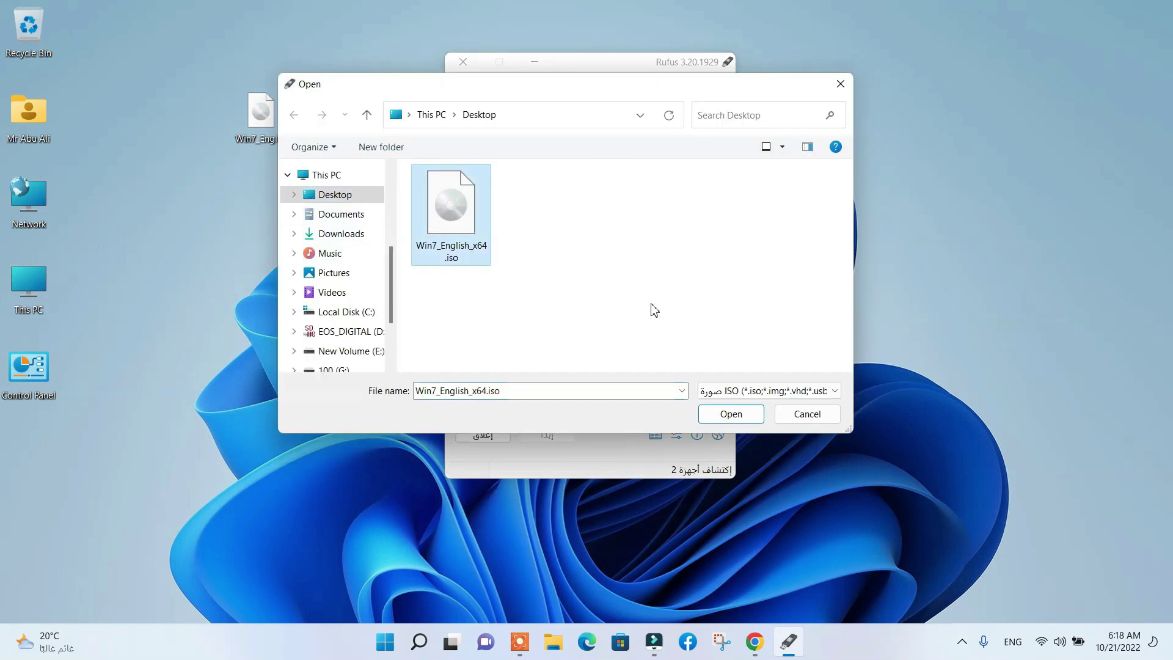
click(719, 421)
Review the available choices for the image option and the partition scheme
click(602, 202)
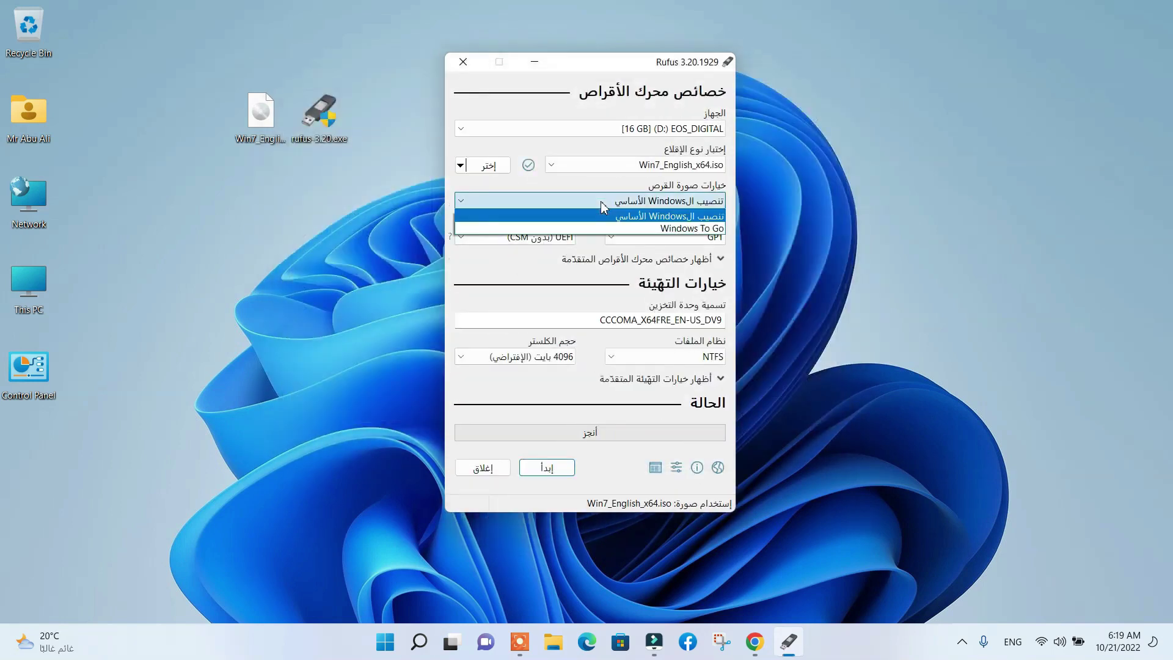
click(600, 201)
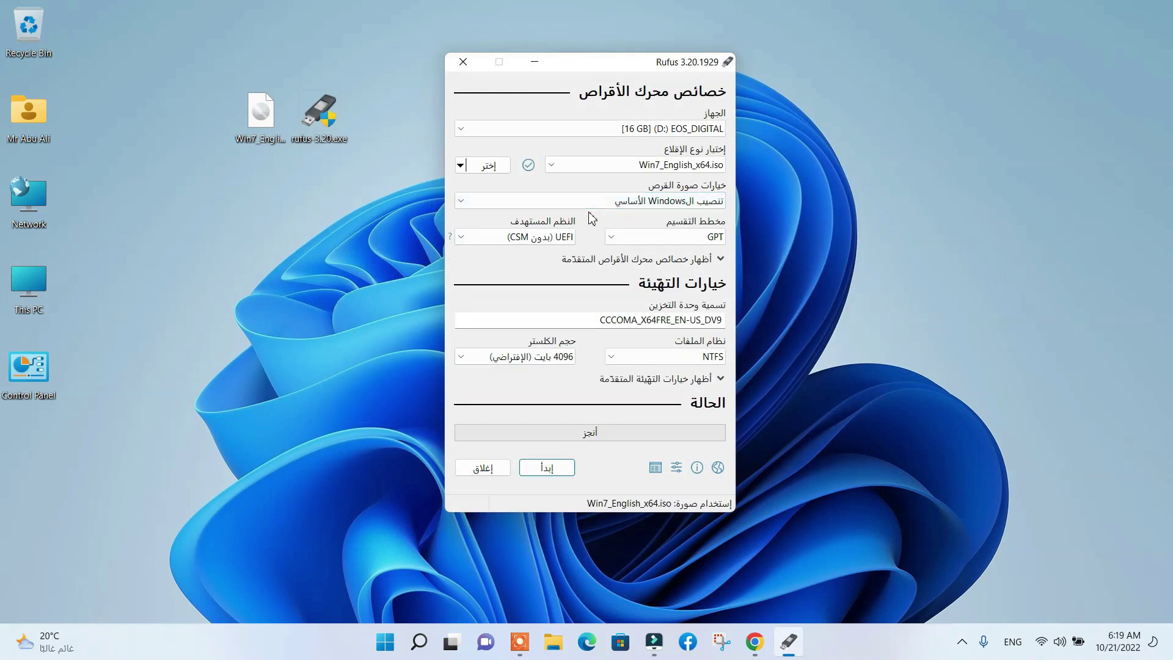
click(679, 241)
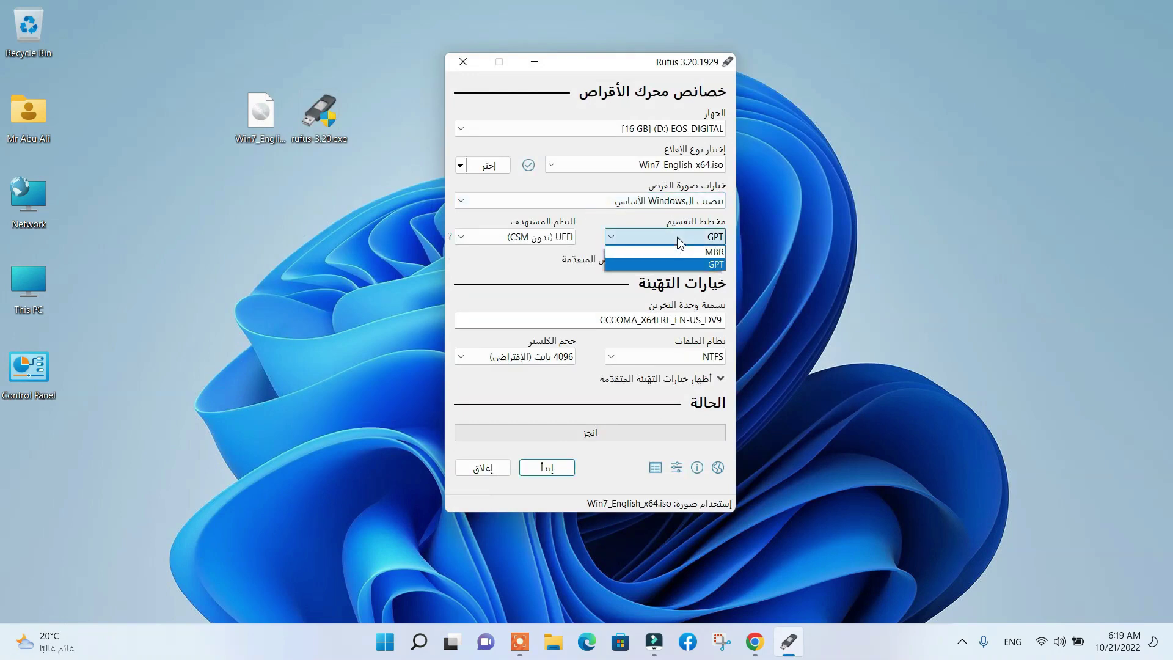
click(680, 240)
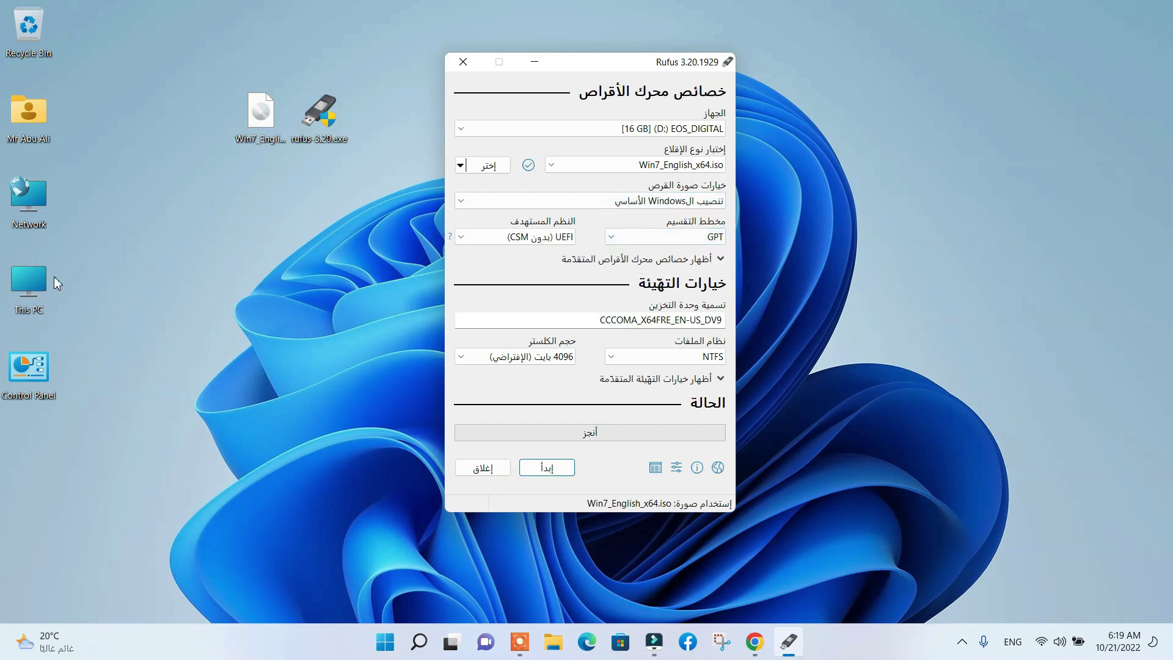
Check the partition style of Disk 0 in its volume properties under Disk Management, then close Computer Management
right_click(30, 285)
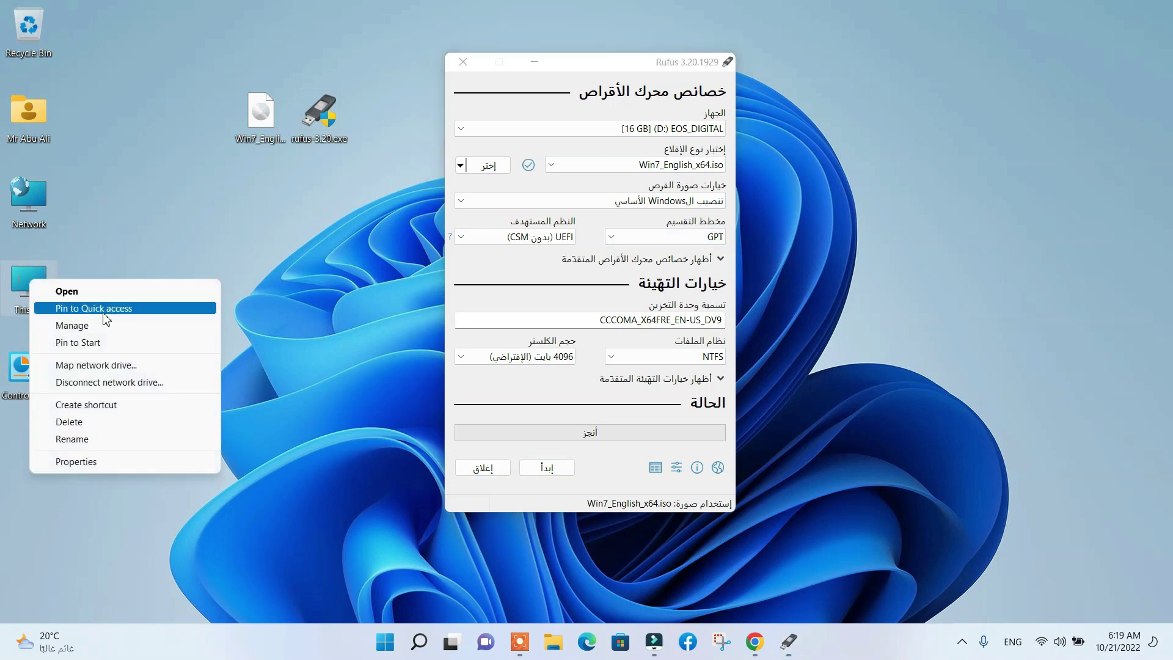
click(112, 329)
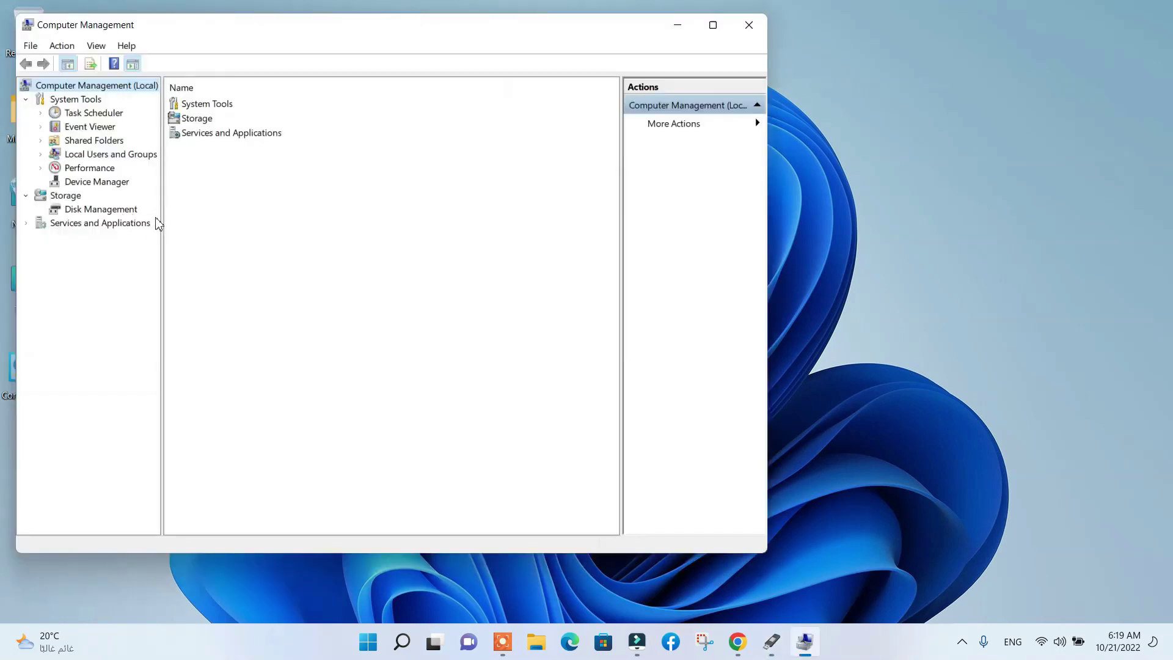
click(124, 210)
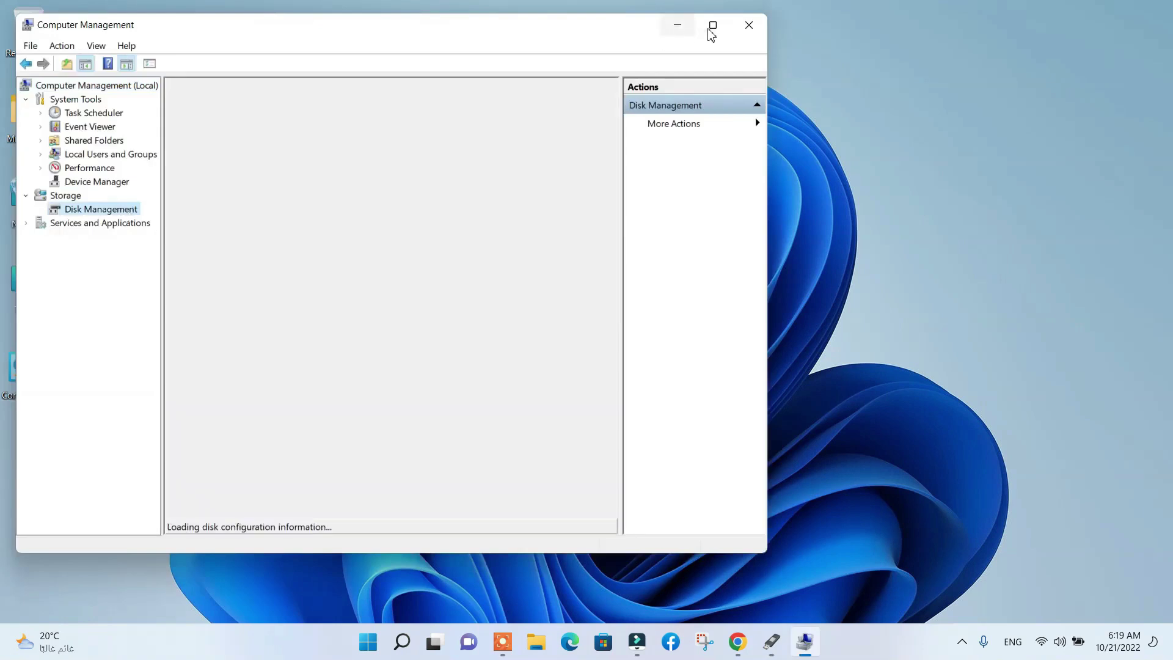
click(711, 26)
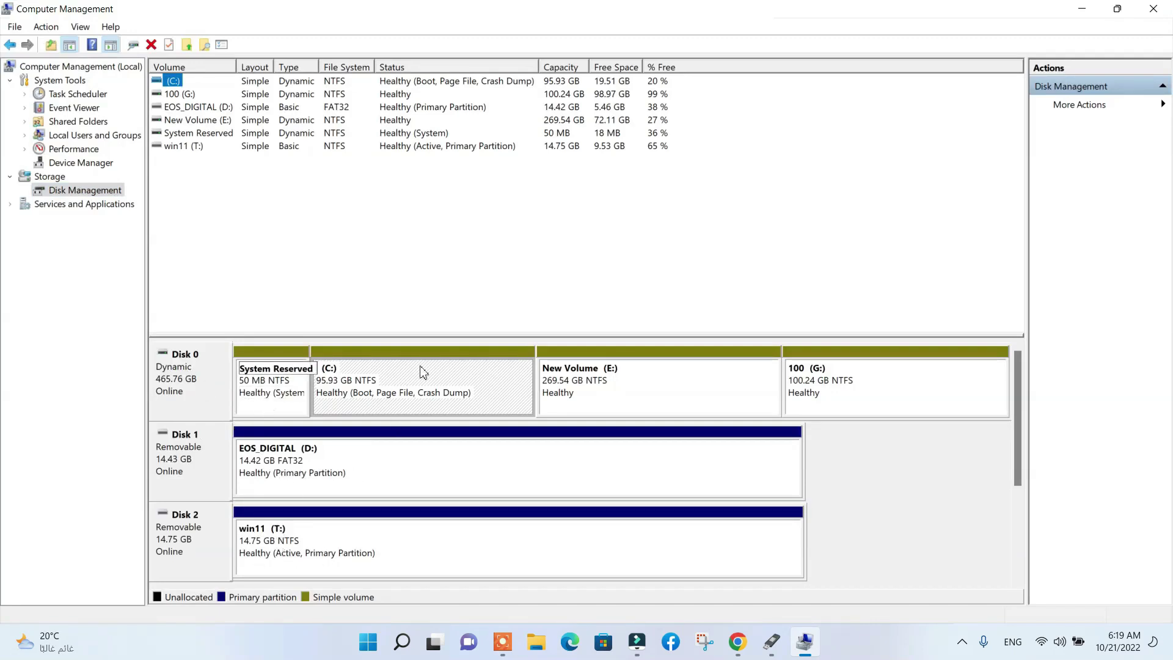
click(186, 381)
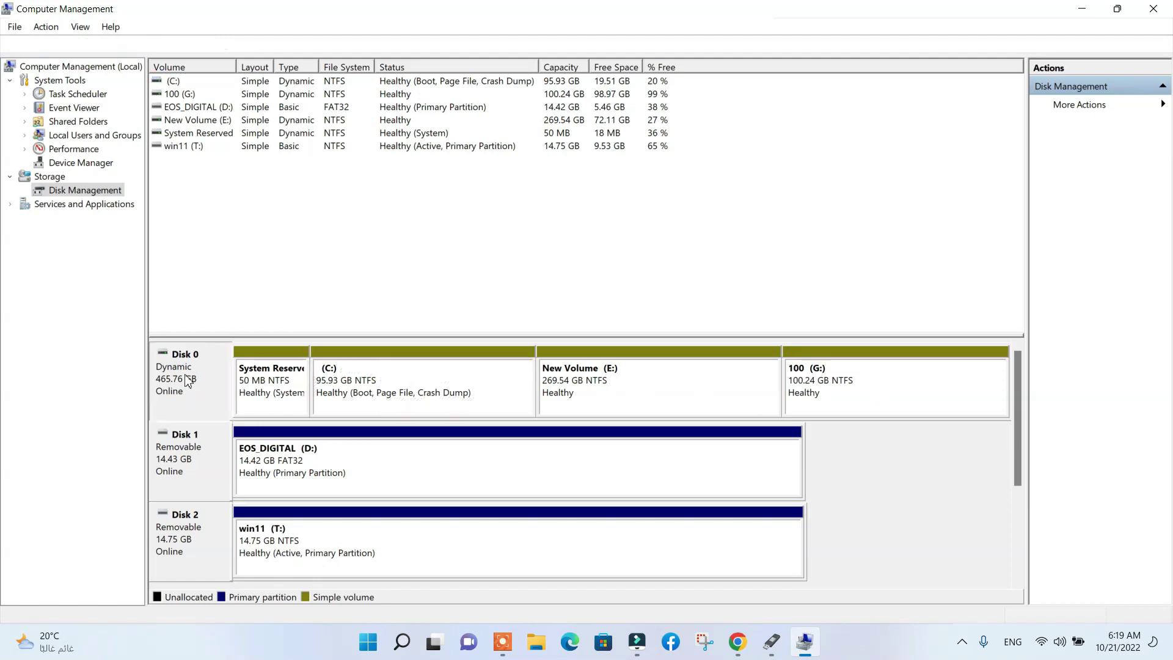
right_click(186, 382)
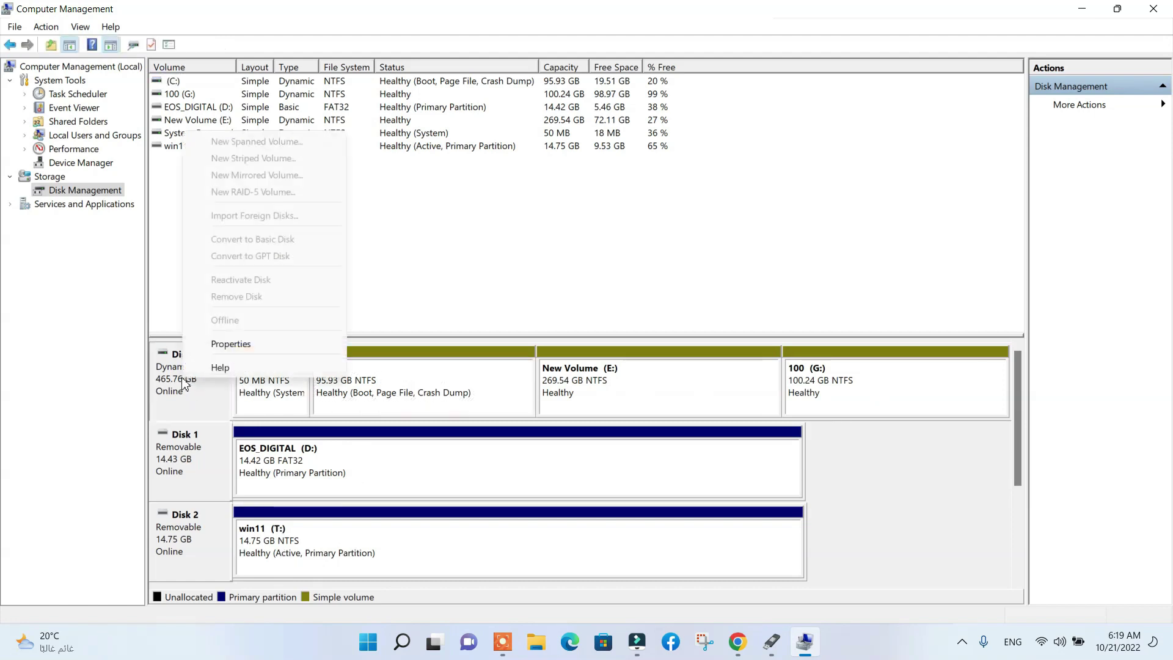
click(193, 349)
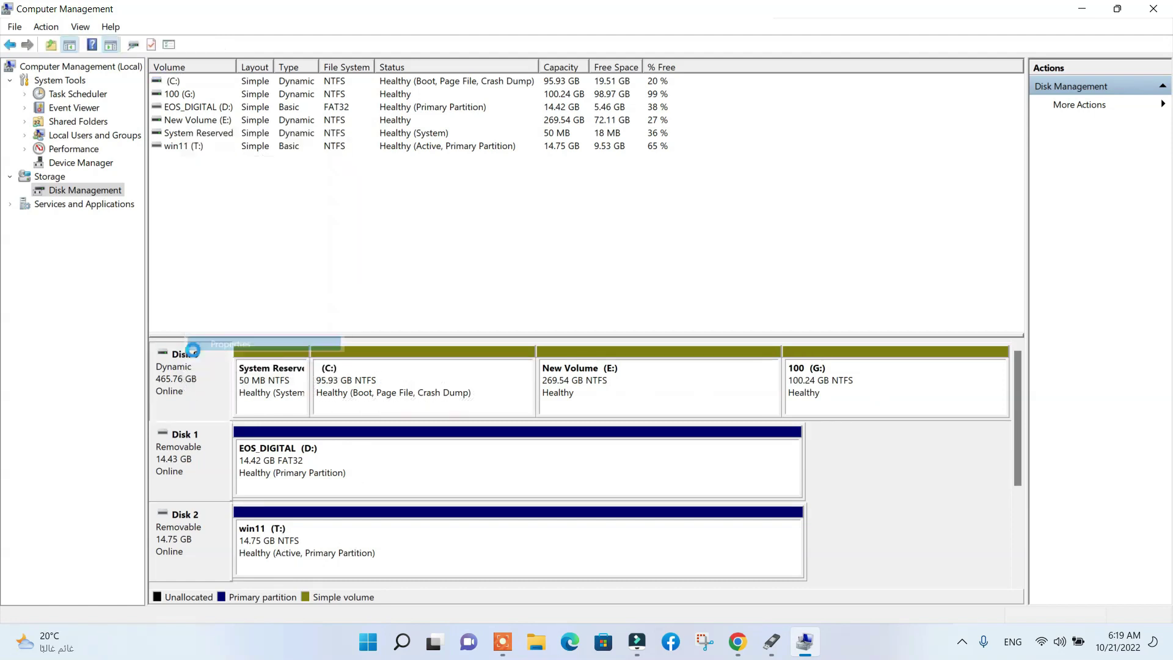
click(147, 78)
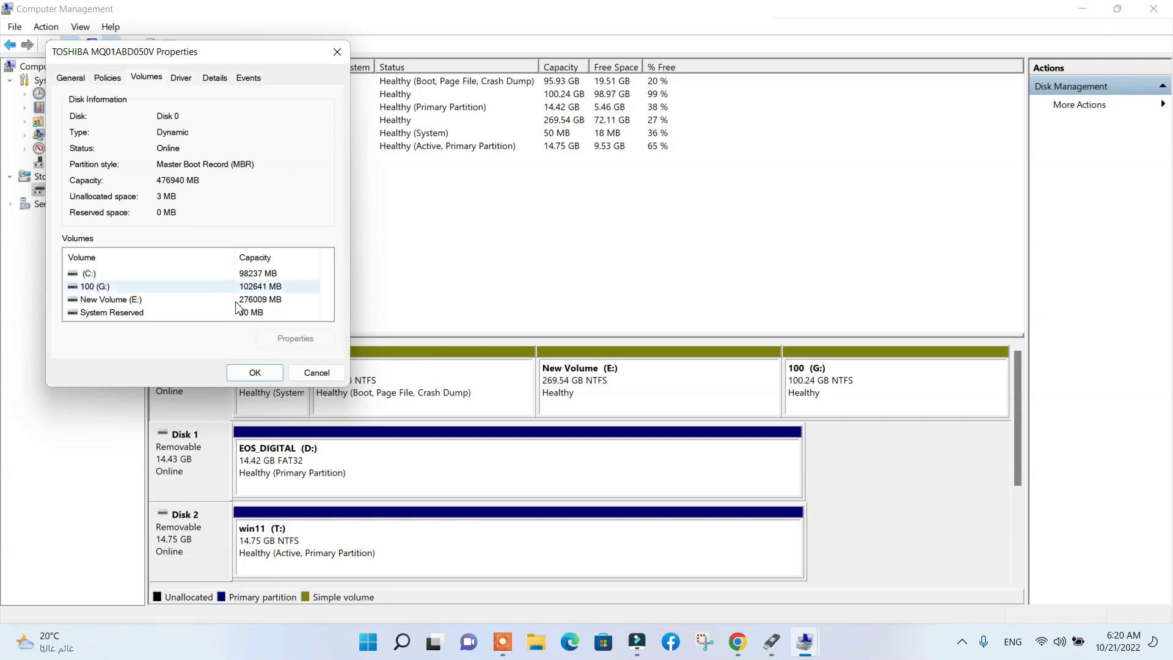
click(255, 372)
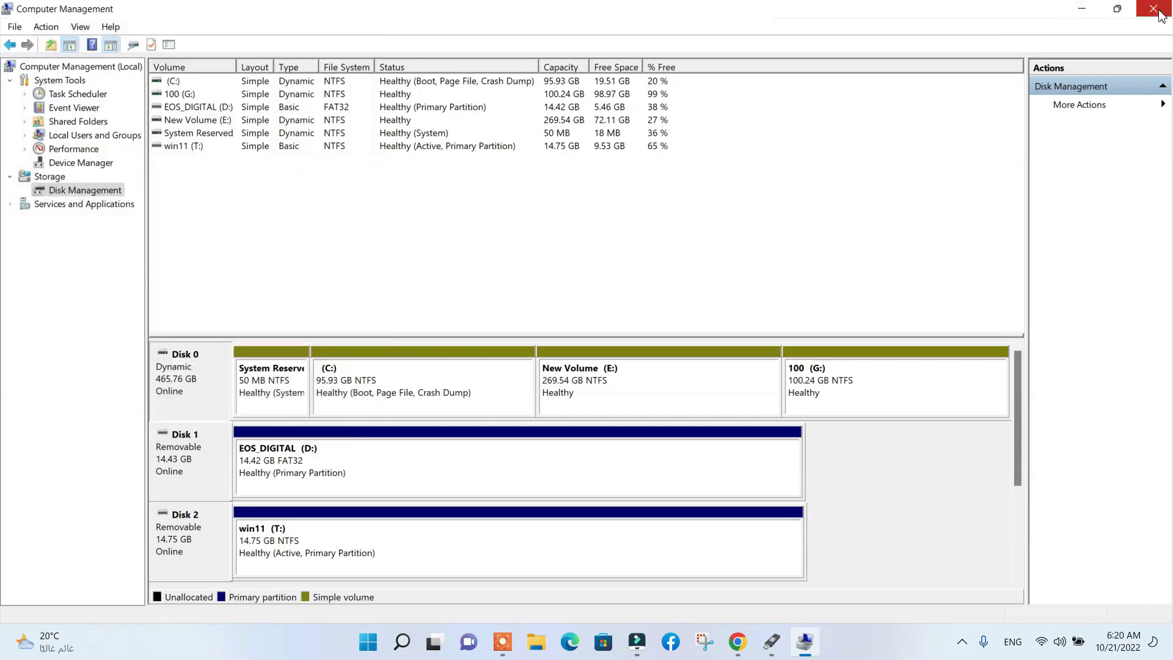
click(1155, 9)
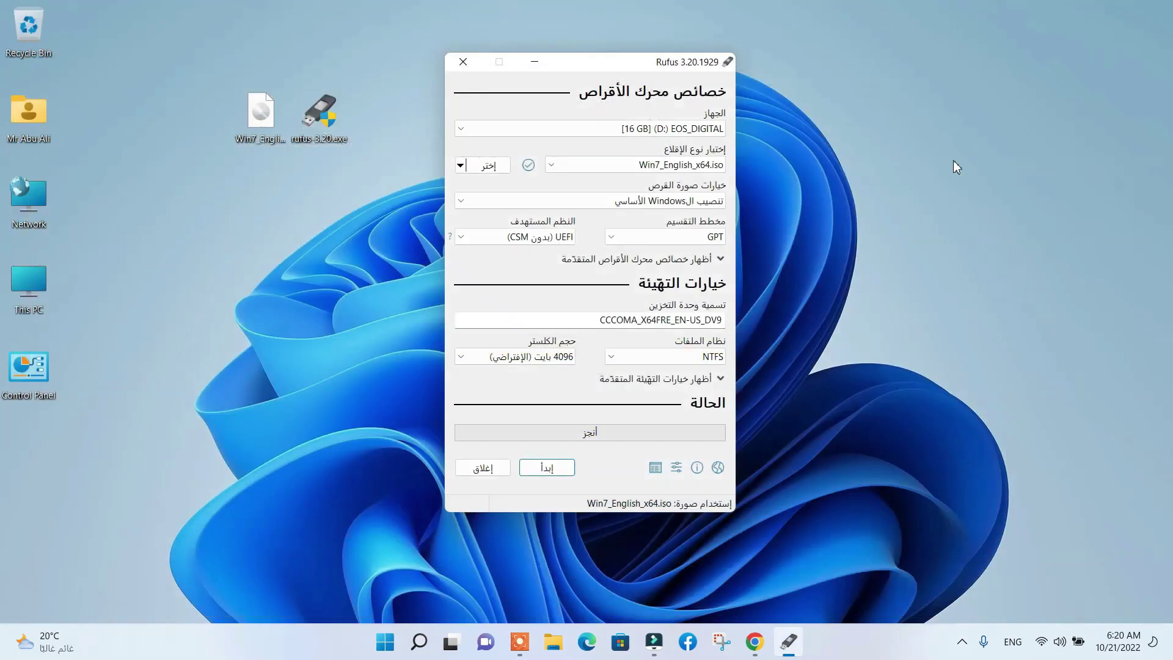
Set the partition scheme to MBR for a BIOS (or UEFI-CSM) target system
click(683, 237)
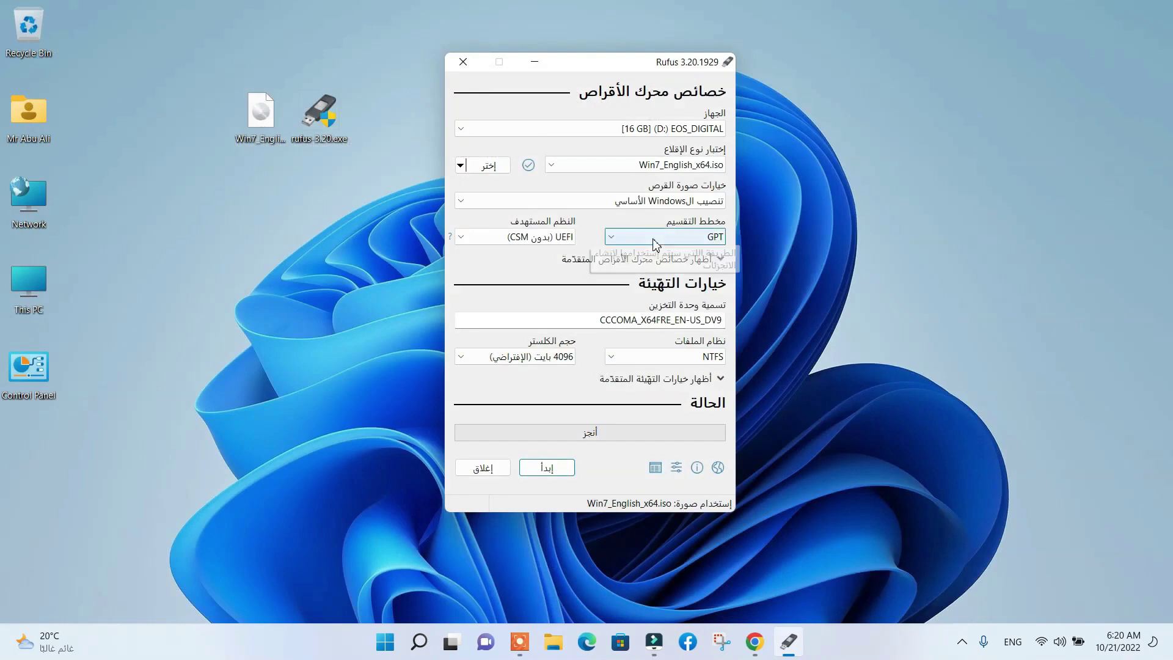
click(693, 255)
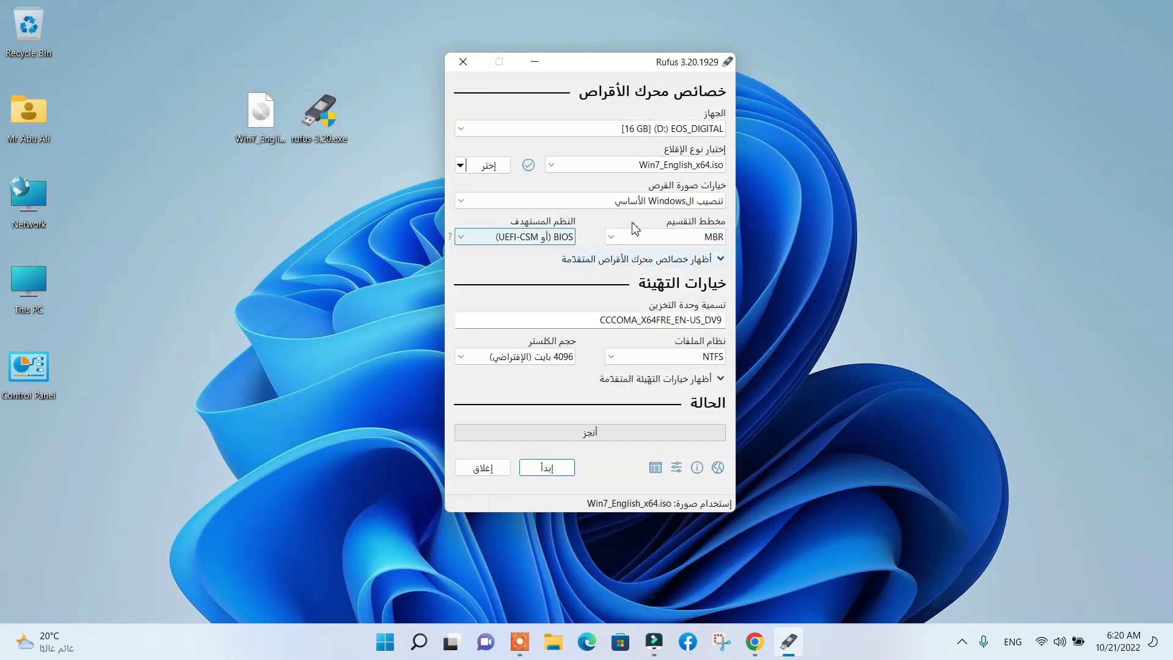
mouse_move(568, 249)
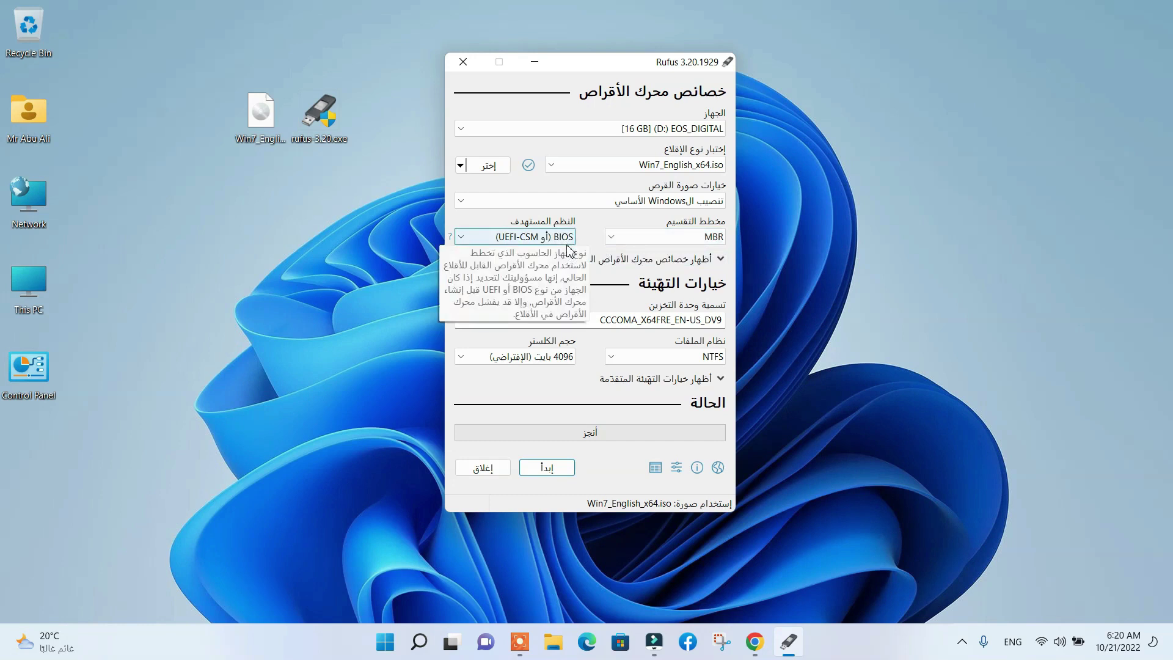
Replace the volume label with "win 7" and keep NTFS as the file system
drag(569, 316, 737, 316)
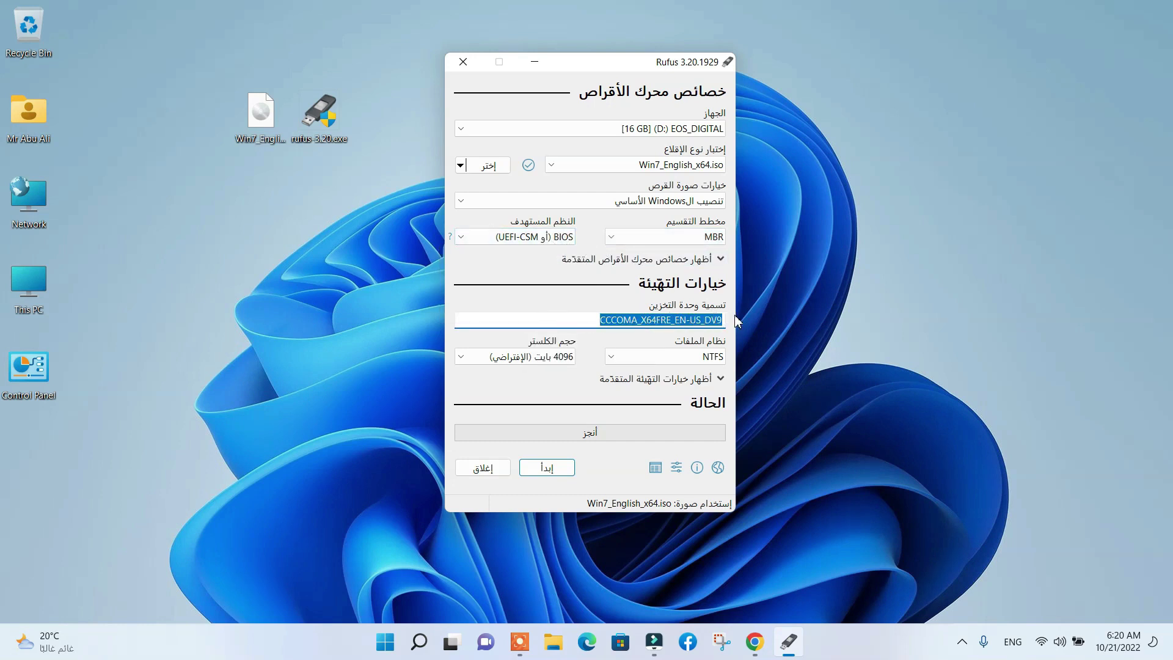
text(win 7)
click(617, 364)
click(617, 368)
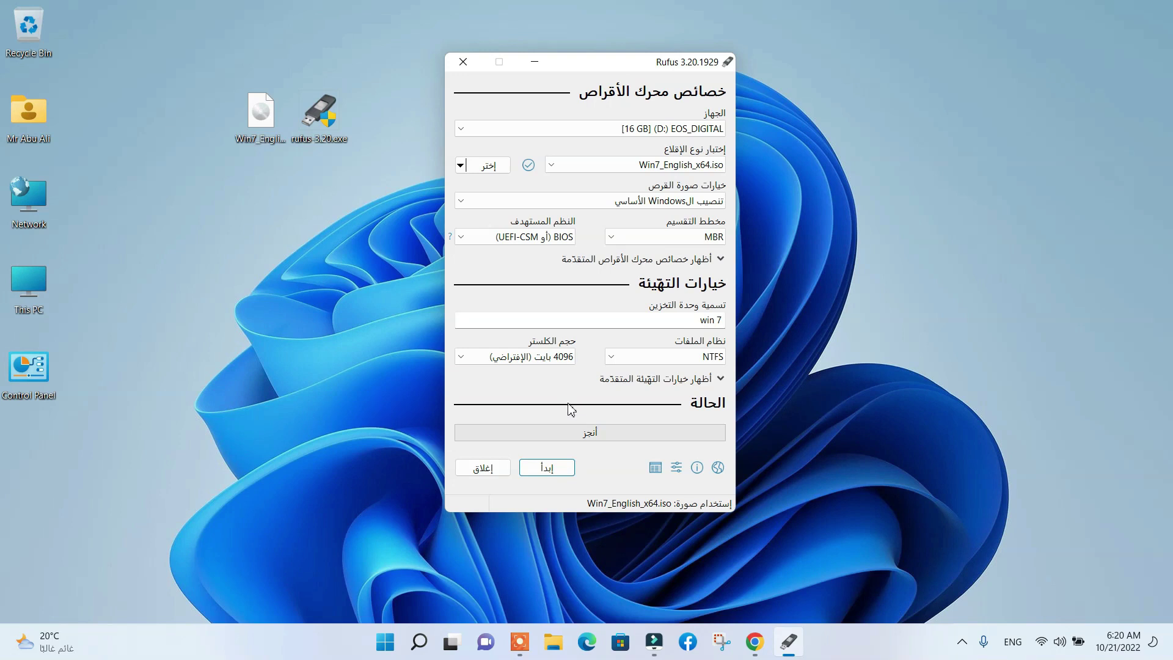
Start creating the bootable drive and accept erasing all data on the 16 GB USB device
click(541, 467)
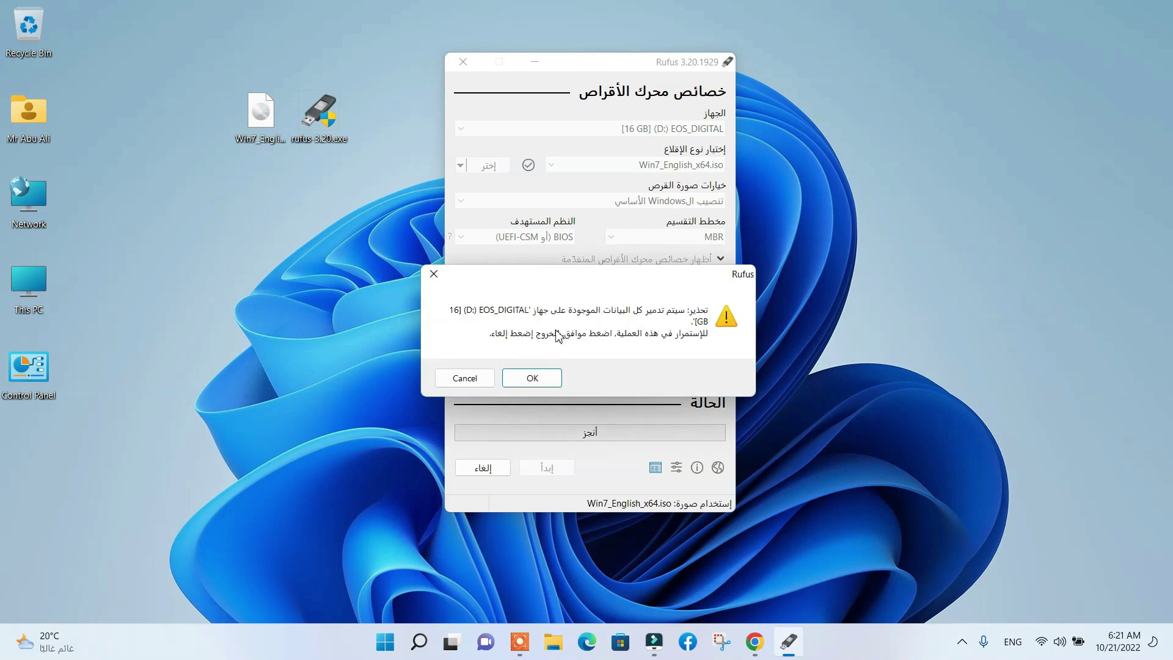
click(531, 378)
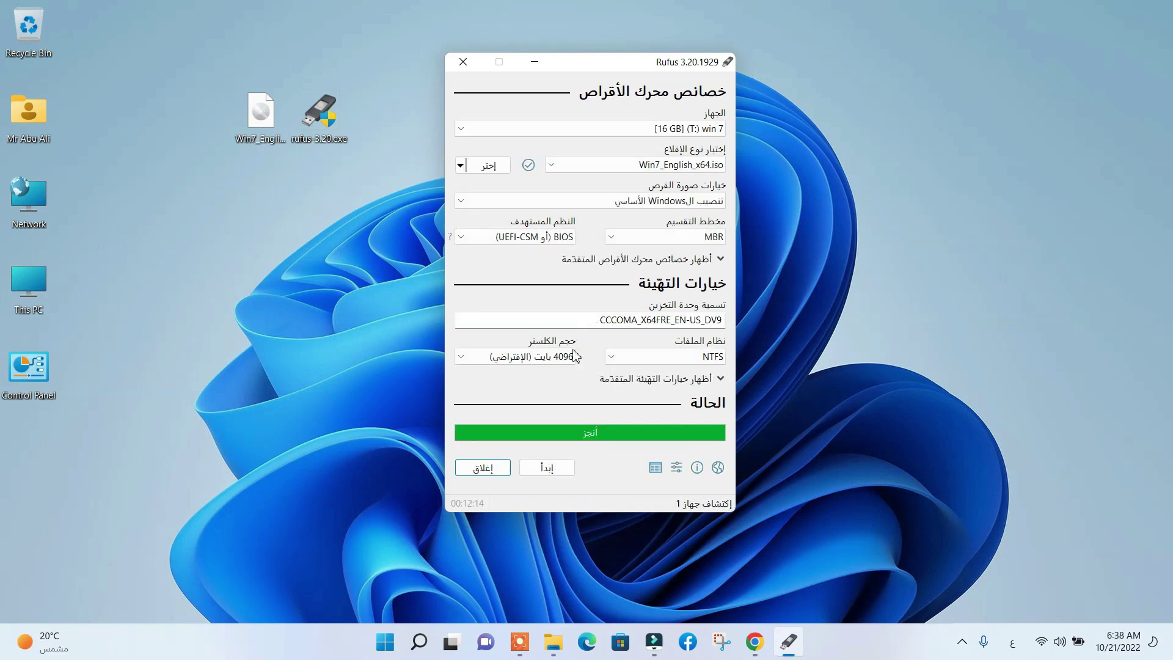
Switch to File Explorer and look for the new "win 7" USB drive under This PC
click(553, 642)
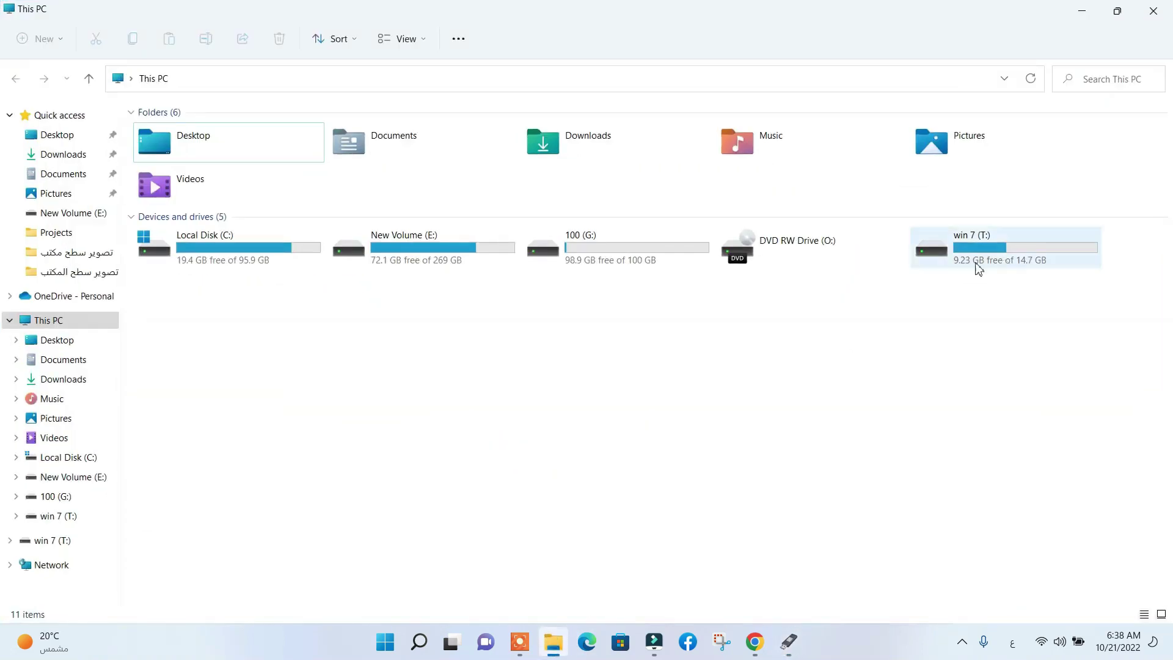